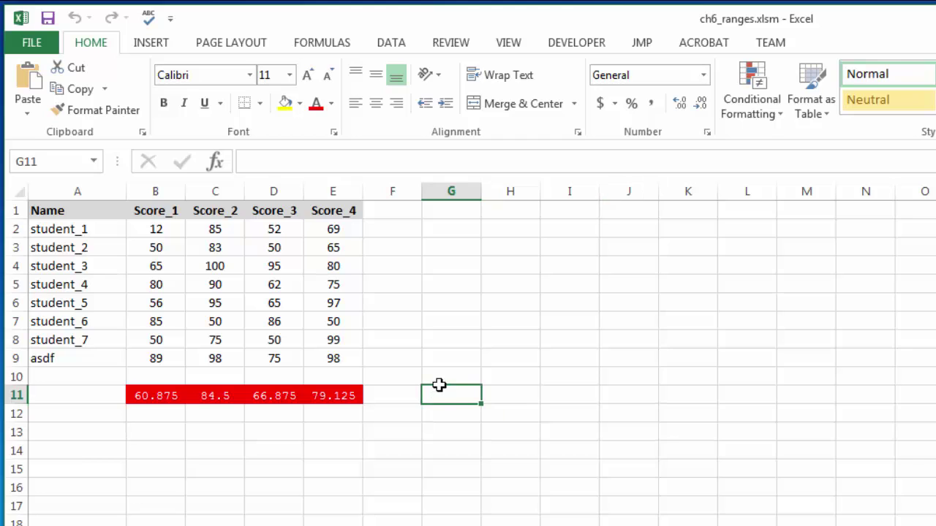
- Look over the theme and standard fill colours available for cells
{"action": "left_click", "coordinate": [300, 104]}
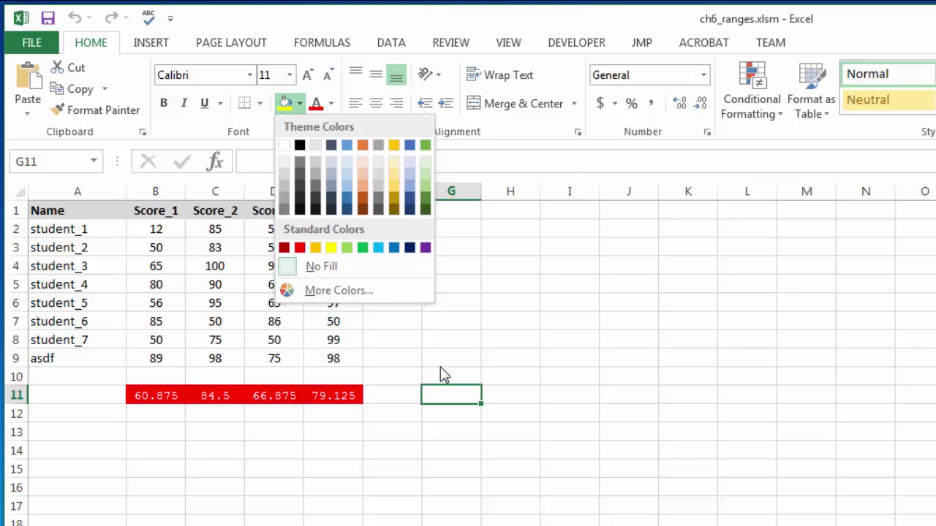
{"action": "key", "text": "Escape"}
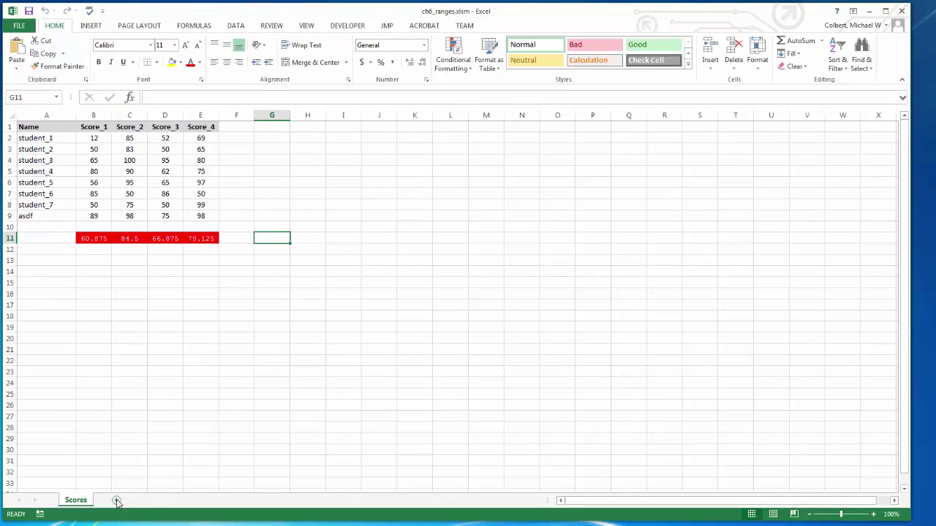
- Add a new worksheet and import excelVbaColorChart.txt from the Desktop into the workbook's VBA project
{"action": "left_click", "coordinate": [117, 502]}
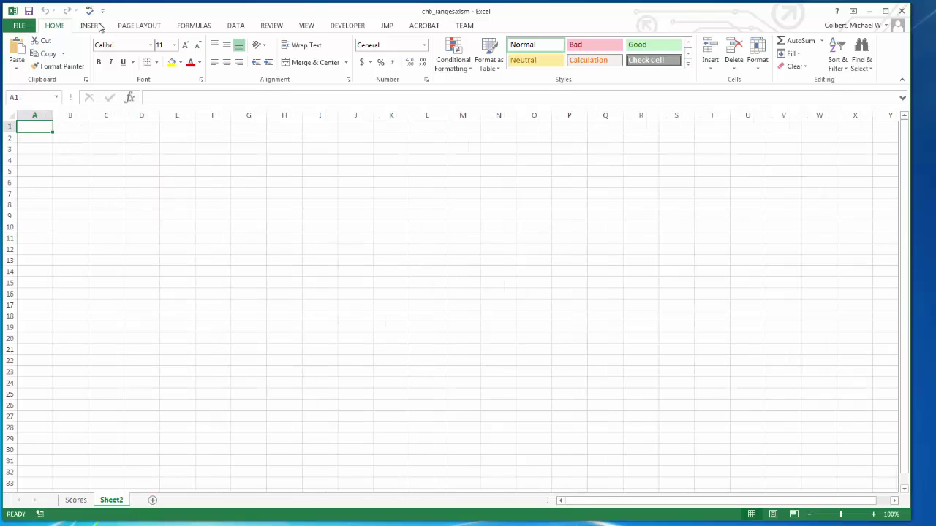
{"action": "key", "text": "alt+F11"}
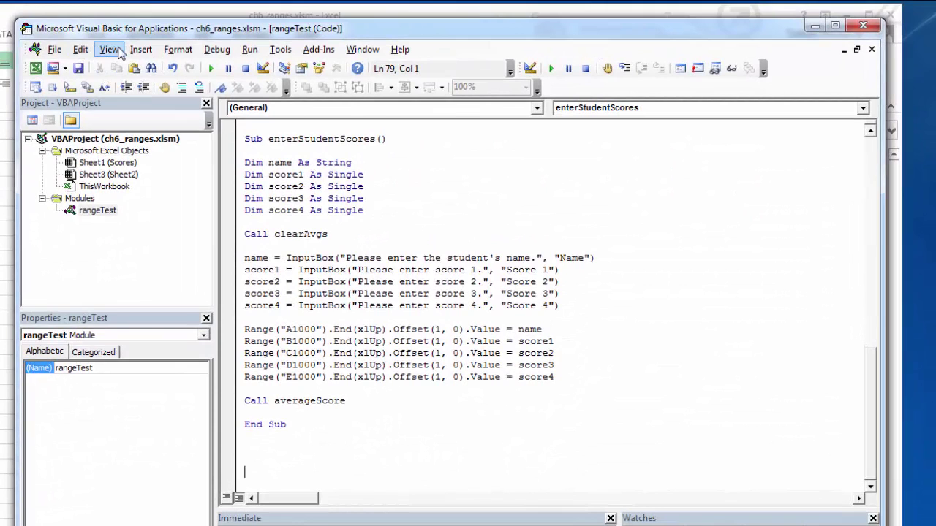
{"action": "left_click", "coordinate": [58, 49]}
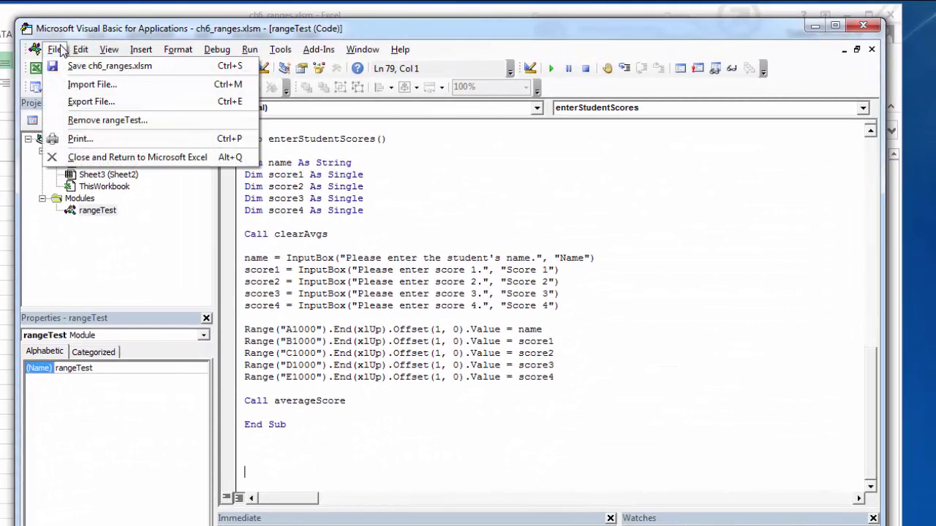
{"action": "left_click", "coordinate": [90, 85]}
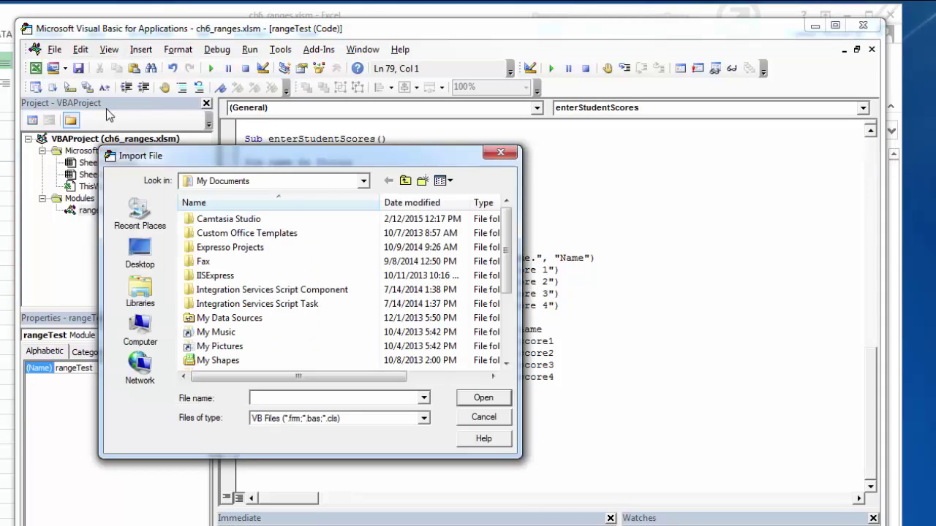
{"action": "left_click", "coordinate": [140, 249]}
{"action": "left_click", "coordinate": [384, 423]}
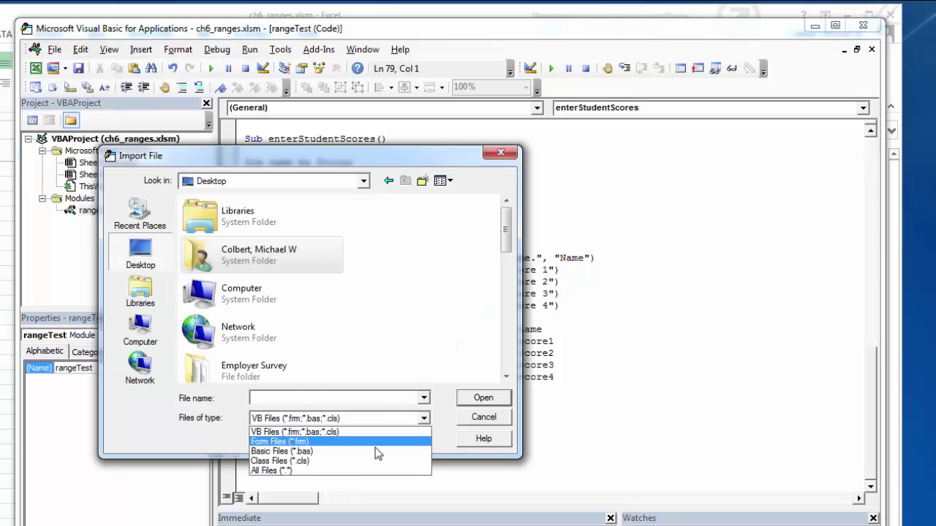
{"action": "left_click", "coordinate": [374, 471]}
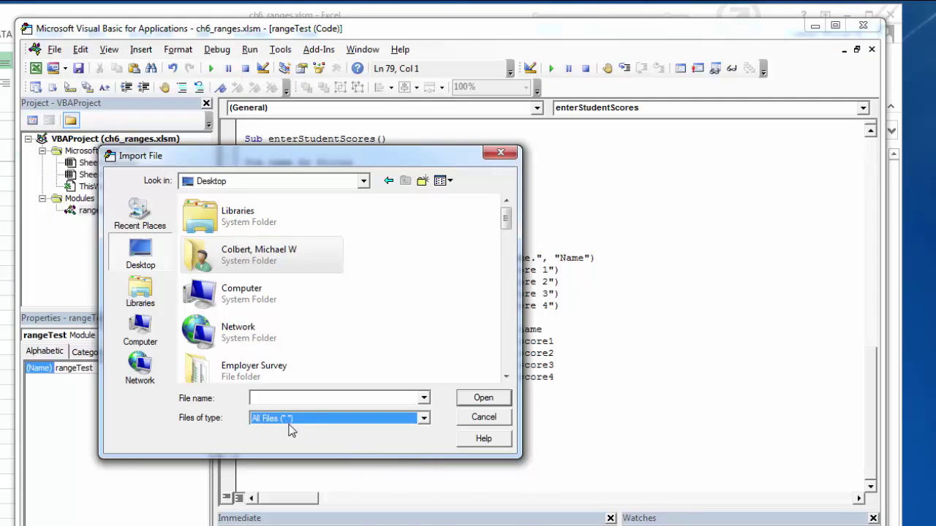
{"action": "scroll", "coordinate": [261, 311], "scroll_direction": "down", "scroll_amount": 5}
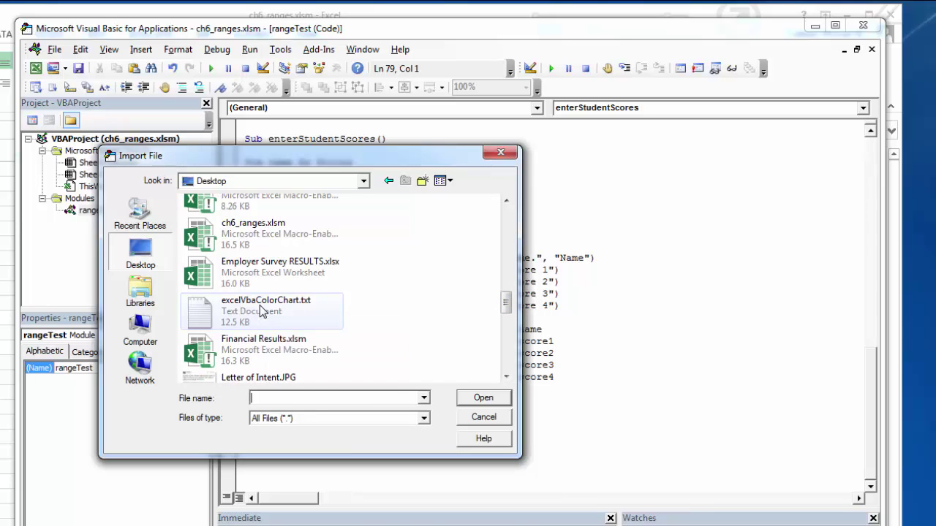
{"action": "left_click", "coordinate": [262, 311]}
{"action": "left_click", "coordinate": [483, 398]}
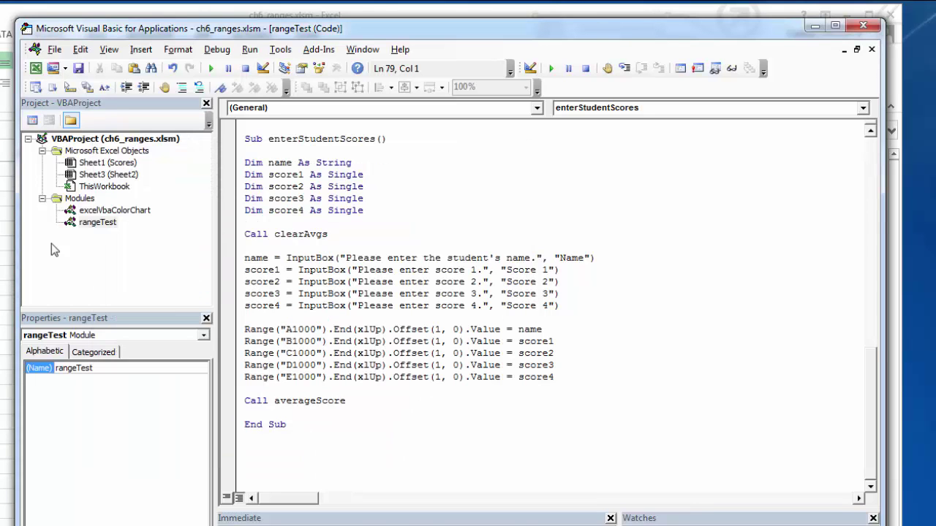
- Open the excelVbaColorChart module and run its excelVbaColors macro on the new sheet
{"action": "left_click", "coordinate": [107, 211]}
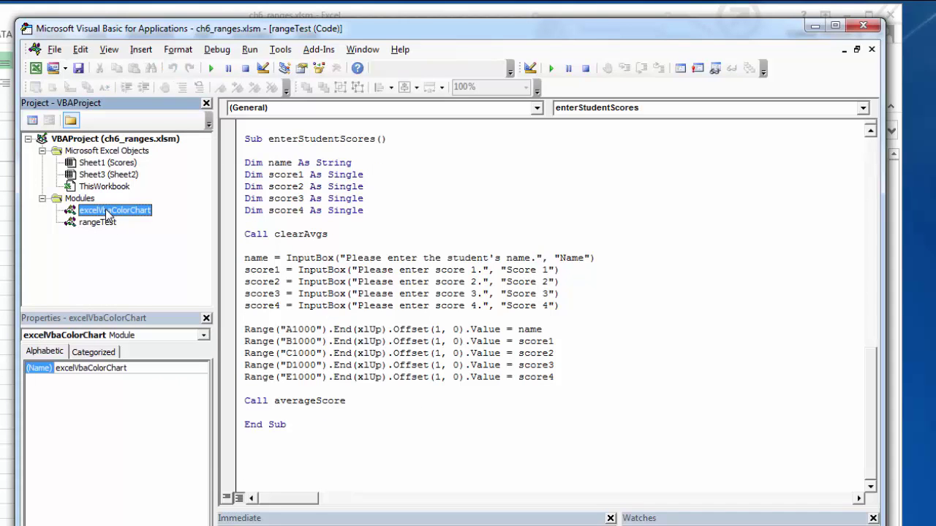
{"action": "double_click", "coordinate": [107, 210]}
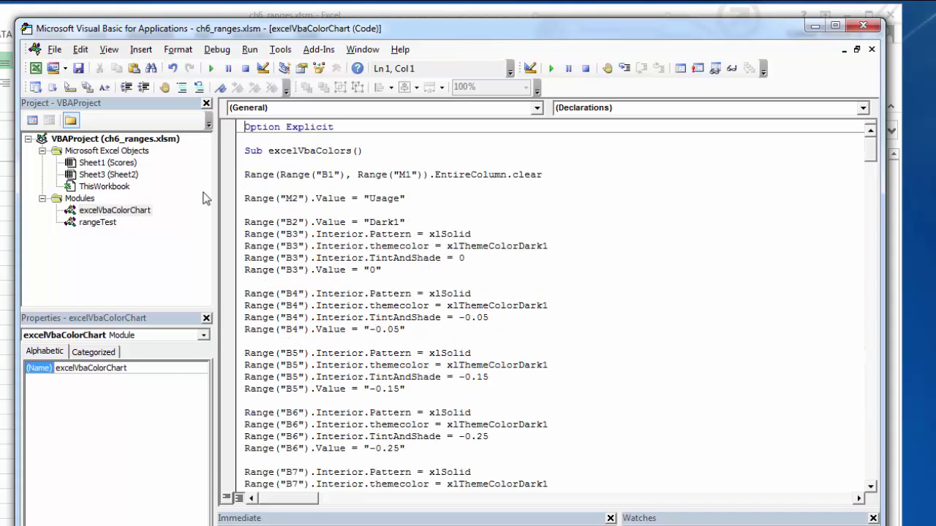
{"action": "left_click", "coordinate": [263, 163]}
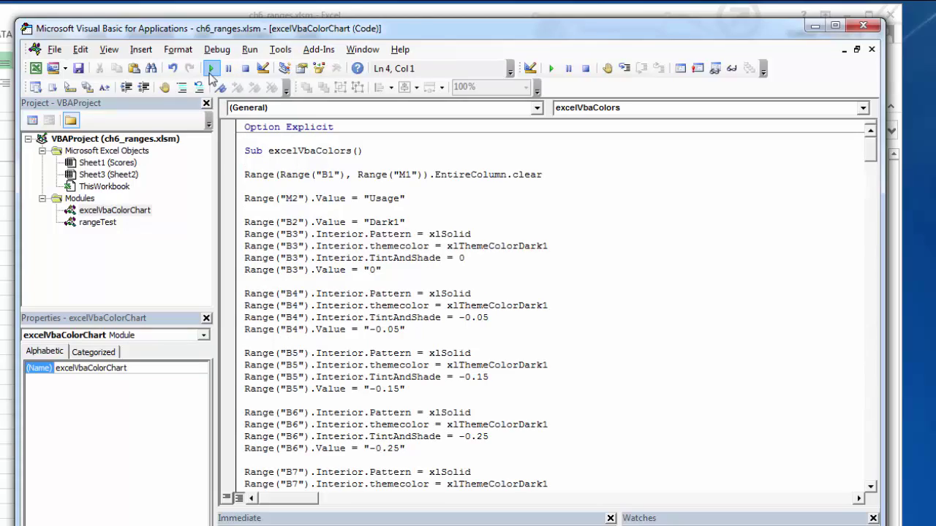
{"action": "left_click", "coordinate": [211, 68]}
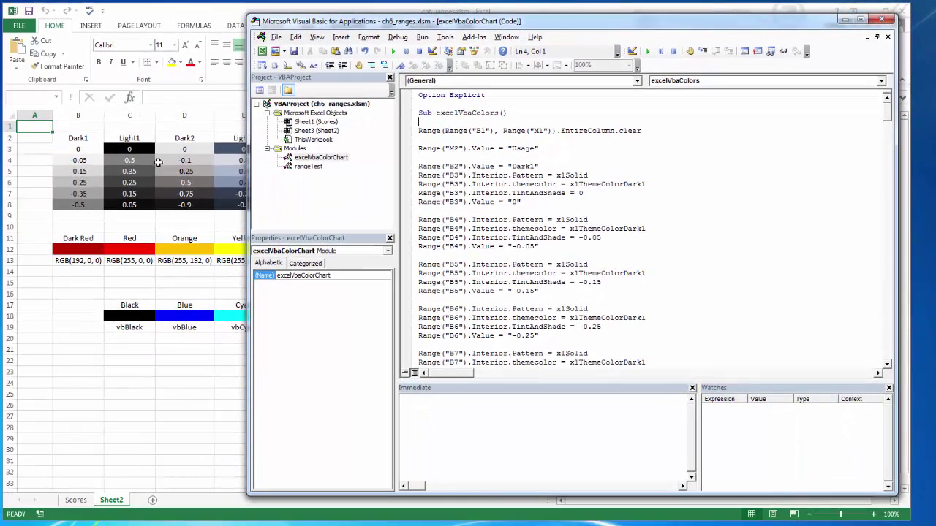
- Compare the generated colour chart on Sheet2 with the fill colour palette
{"action": "left_click", "coordinate": [175, 225]}
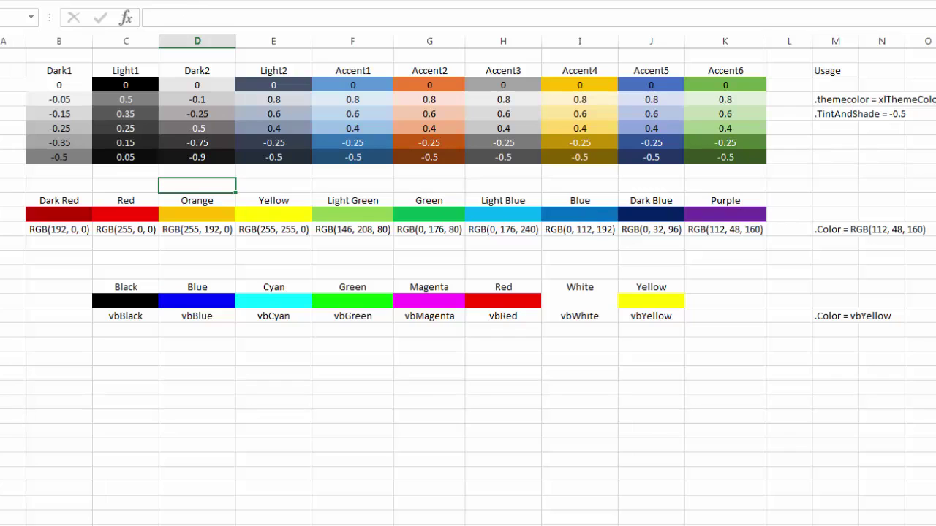
{"action": "left_click", "coordinate": [190, 0]}
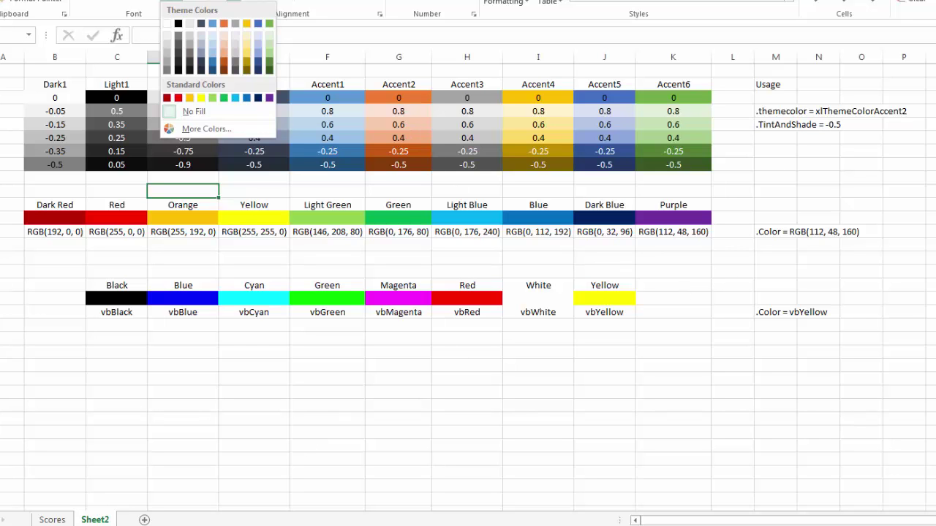
{"action": "key", "text": "Escape"}
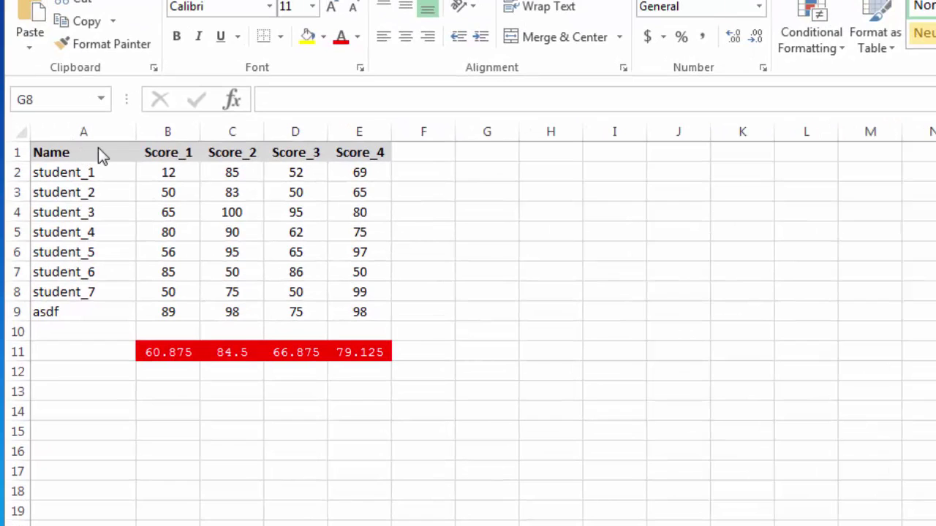
- Check which theme fill colour header cell A1 uses on the Scores sheet
{"action": "left_click", "coordinate": [101, 151]}
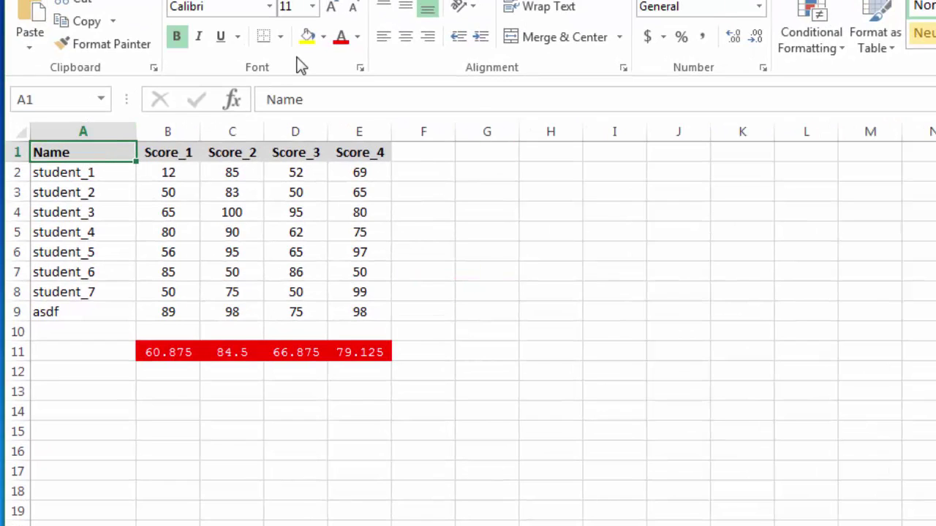
{"action": "left_click", "coordinate": [323, 37]}
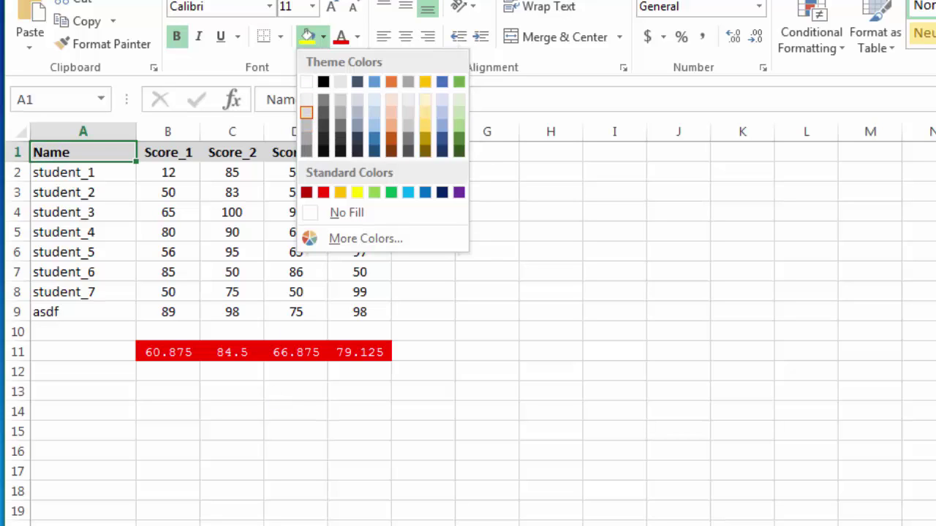
{"action": "key", "text": "Escape"}
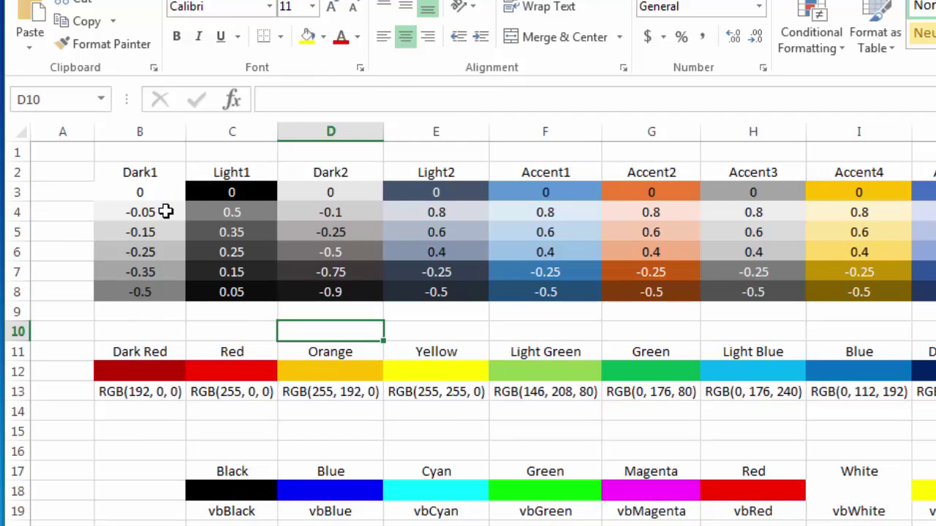
- Run totalRowFormat on the Scores sheet with a solid xlThemeColorDark1 interior and TintAndShade of -0.15 for the averages row
{"action": "left_click", "coordinate": [166, 232]}
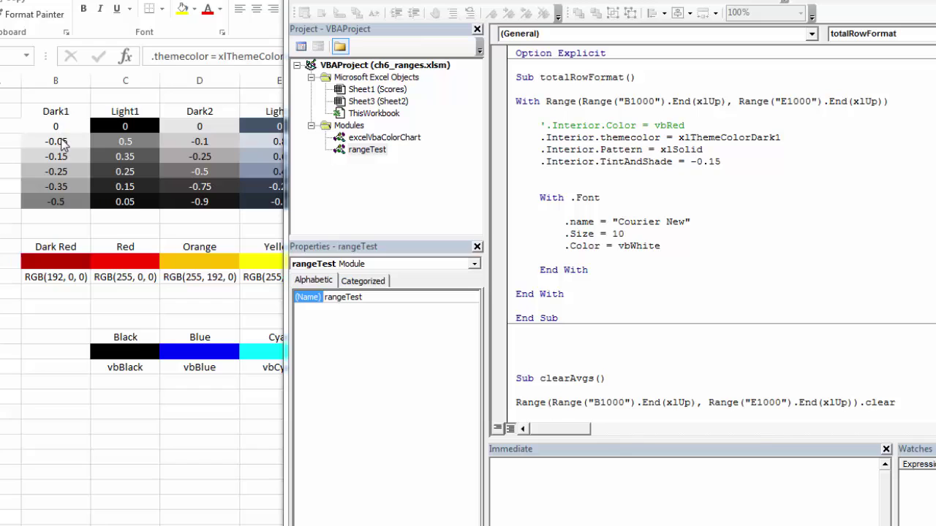
{"action": "left_click", "coordinate": [593, 149]}
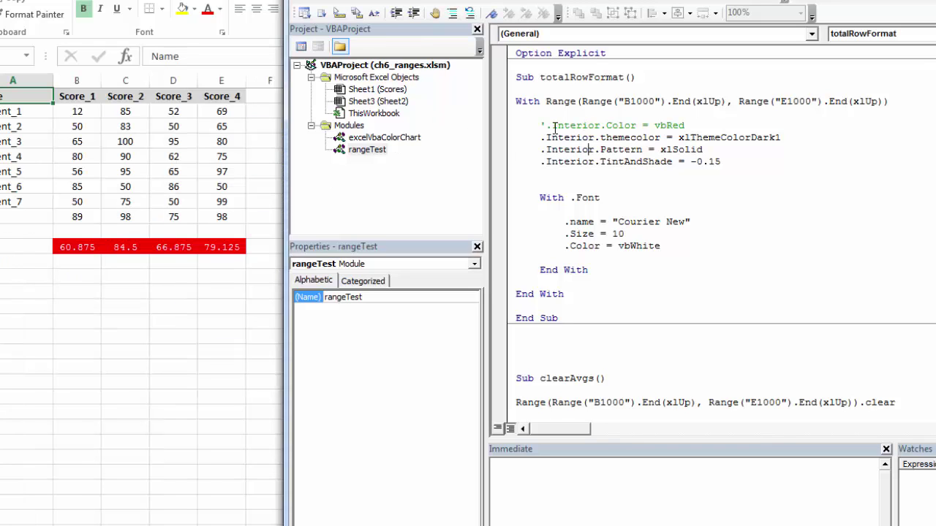
{"action": "left_click", "coordinate": [483, 2]}
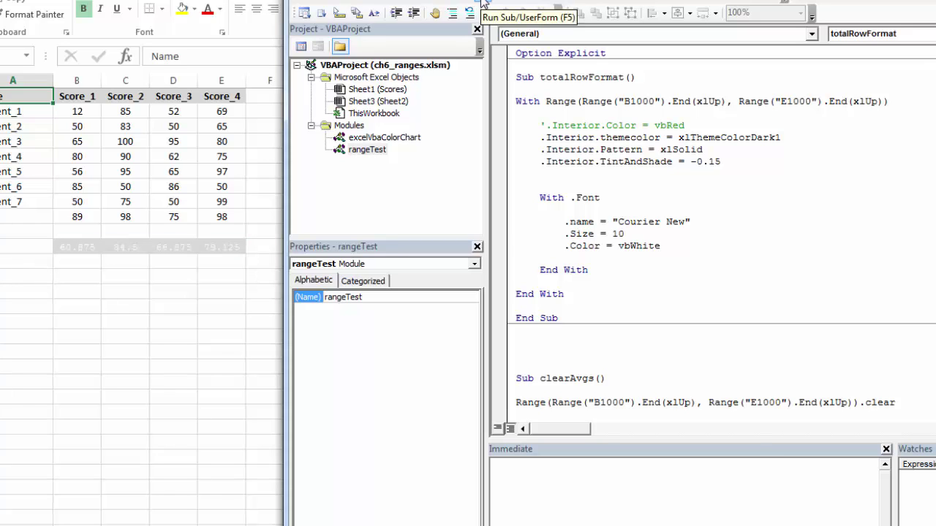
- Compare the fill colours of averages cell B11 and header cell A1 in the fill palette
{"action": "left_click", "coordinate": [76, 246]}
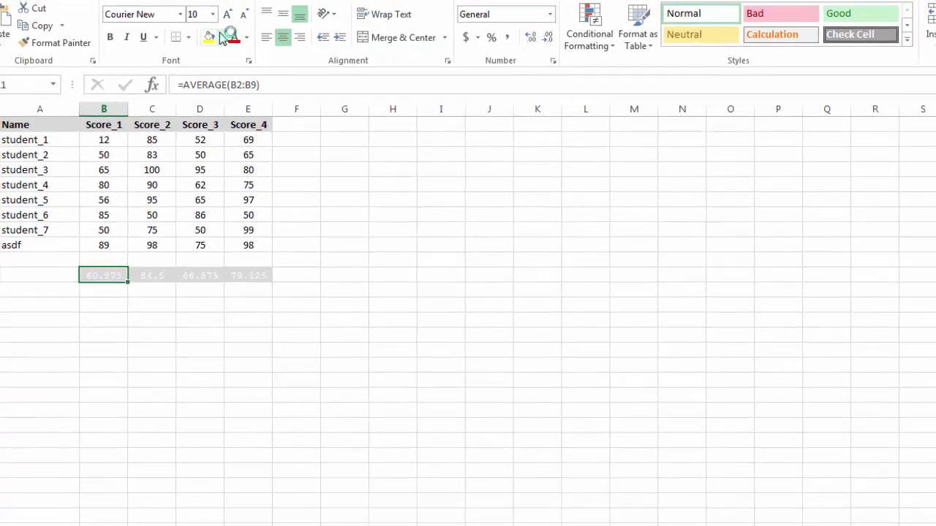
{"action": "left_click", "coordinate": [194, 8]}
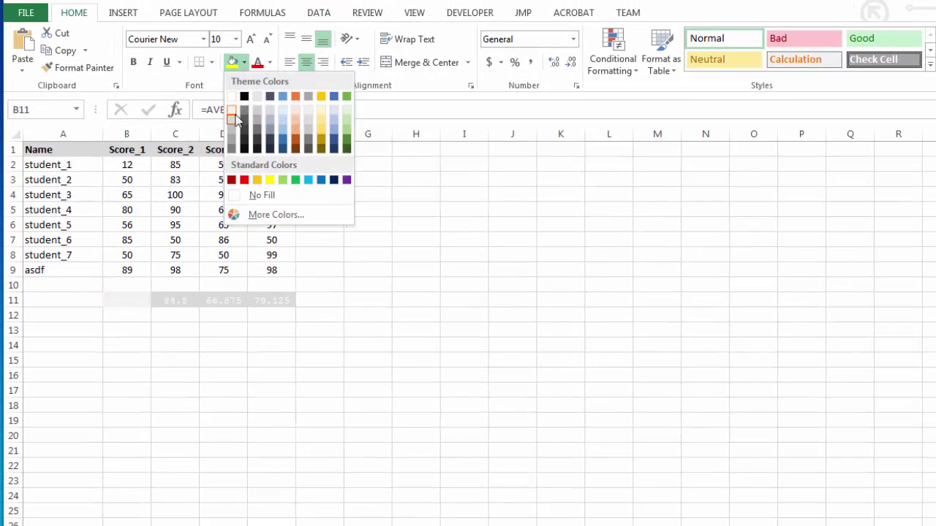
{"action": "left_click", "coordinate": [79, 152]}
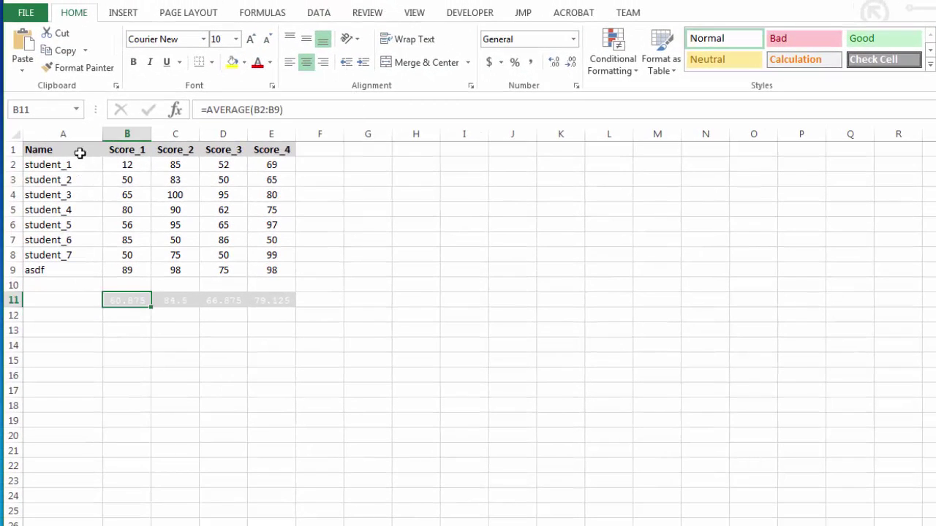
{"action": "left_click", "coordinate": [77, 150]}
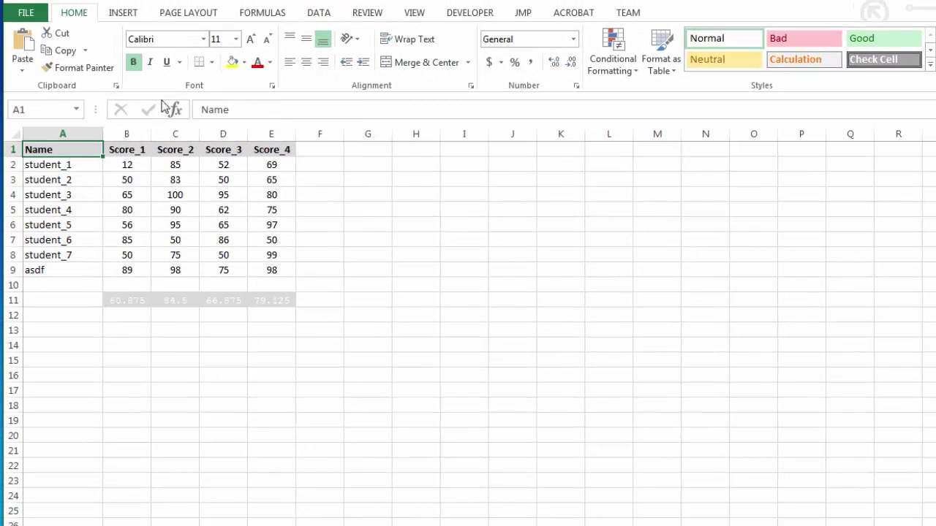
{"action": "left_click", "coordinate": [244, 63]}
{"action": "left_click", "coordinate": [352, 195]}
- Set the font colour in totalRowFormat to vbBlack and run the macro on the averages row
{"action": "key", "text": "alt+F11"}
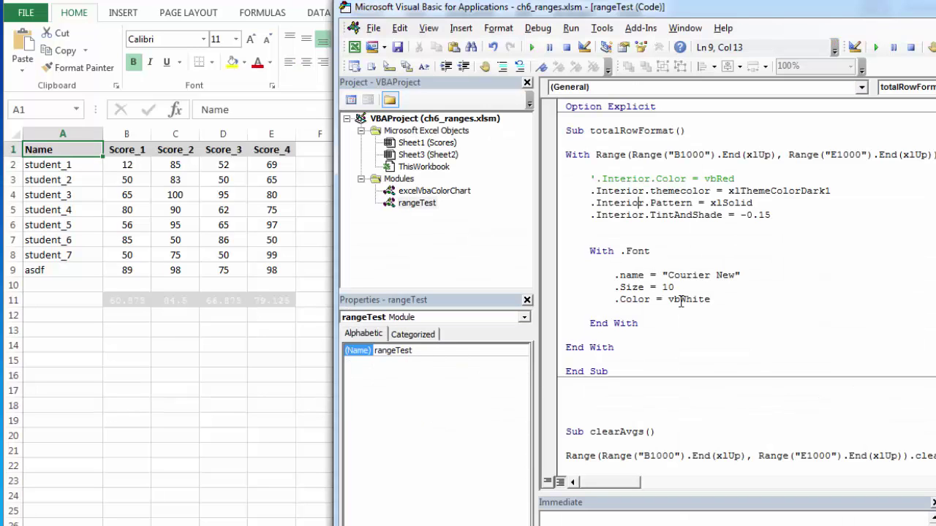
{"action": "left_click_drag", "start_coordinate": [669, 302], "coordinate": [711, 302]}
{"action": "left_click", "coordinate": [693, 301]}
{"action": "type", "text": "Bla"}
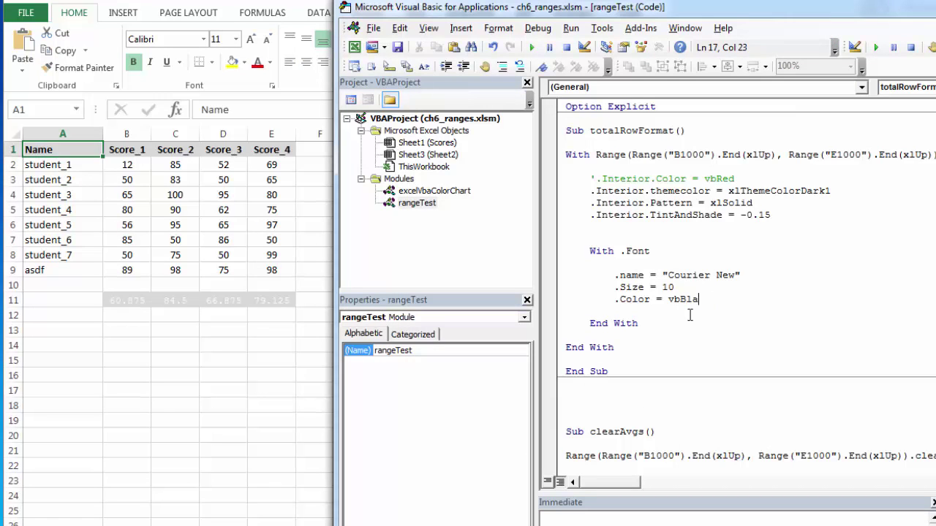
{"action": "type", "text": "ck"}
{"action": "left_click", "coordinate": [621, 191]}
{"action": "left_click", "coordinate": [532, 47]}
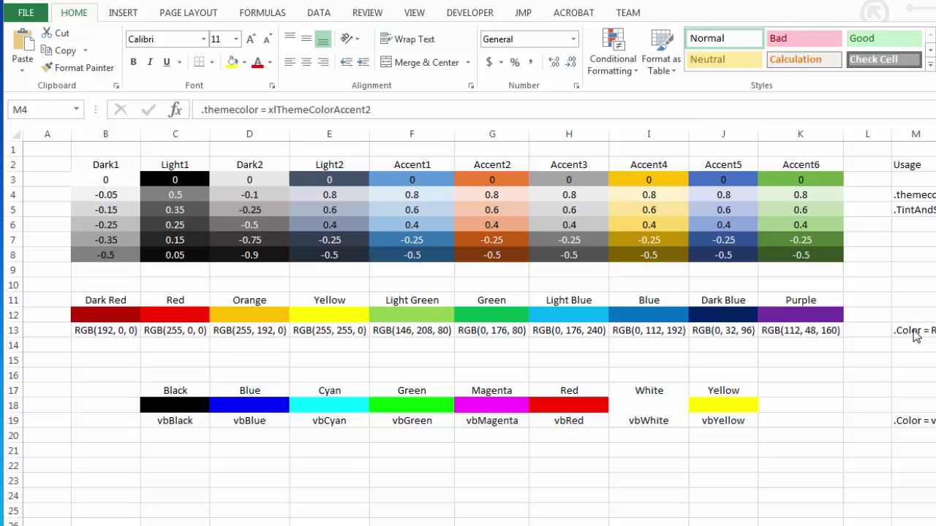
- Set the font colour in totalRowFormat to RGB(112, 48, 160), taken from the Sheet2 colour chart, and run the macro
{"action": "key", "text": "alt+Tab"}
{"action": "key", "text": "alt+Tab"}
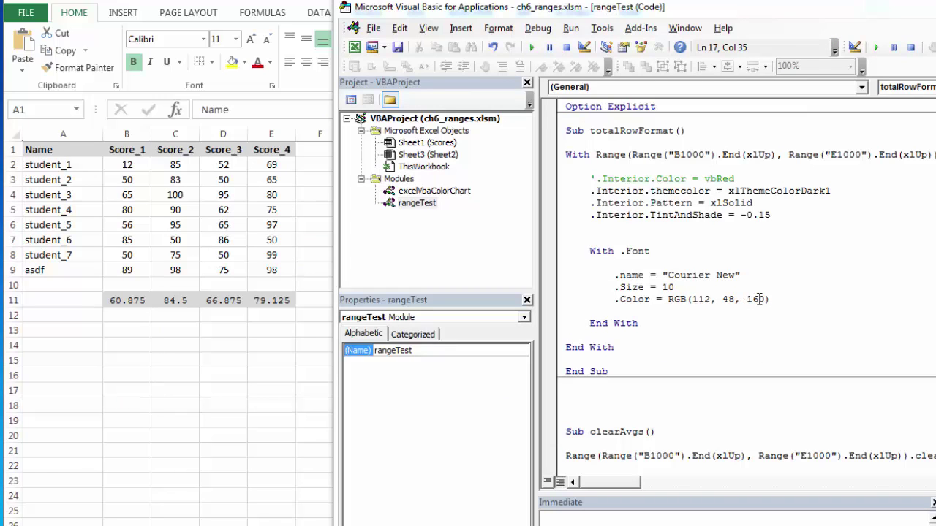
{"action": "left_click", "coordinate": [659, 217]}
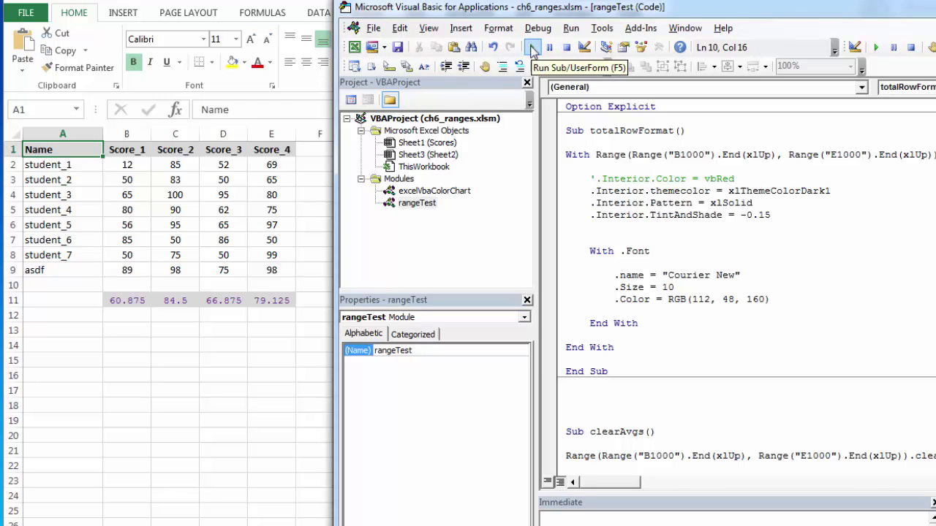
{"action": "left_click", "coordinate": [531, 49]}
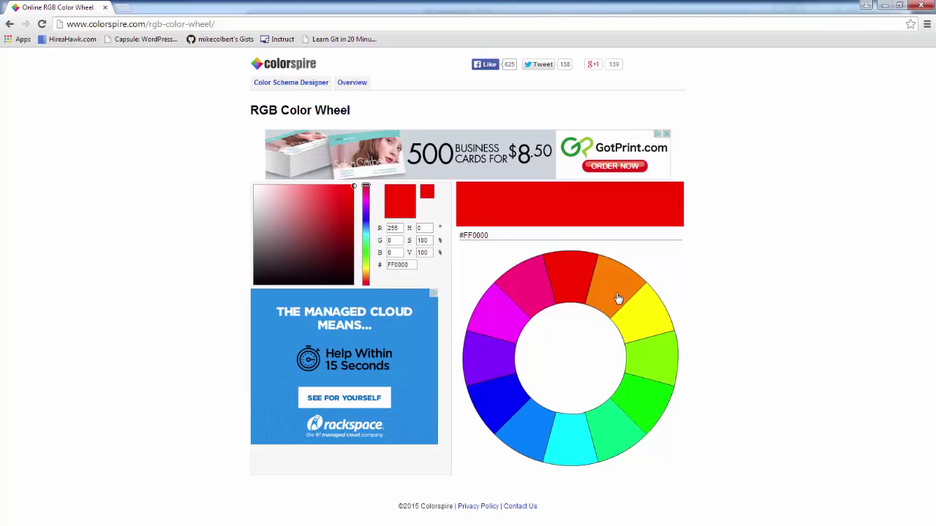
- Choose the dark red #731313 in the Colorspire RGB Color Wheel
{"action": "left_click", "coordinate": [705, 332]}
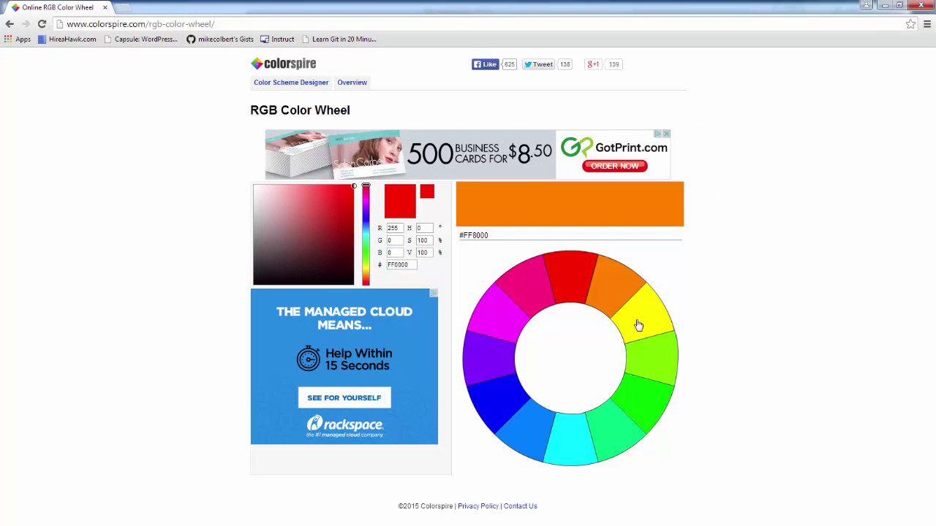
{"action": "left_click", "coordinate": [638, 324]}
{"action": "left_click_drag", "start_coordinate": [353, 189], "coordinate": [336, 245]}
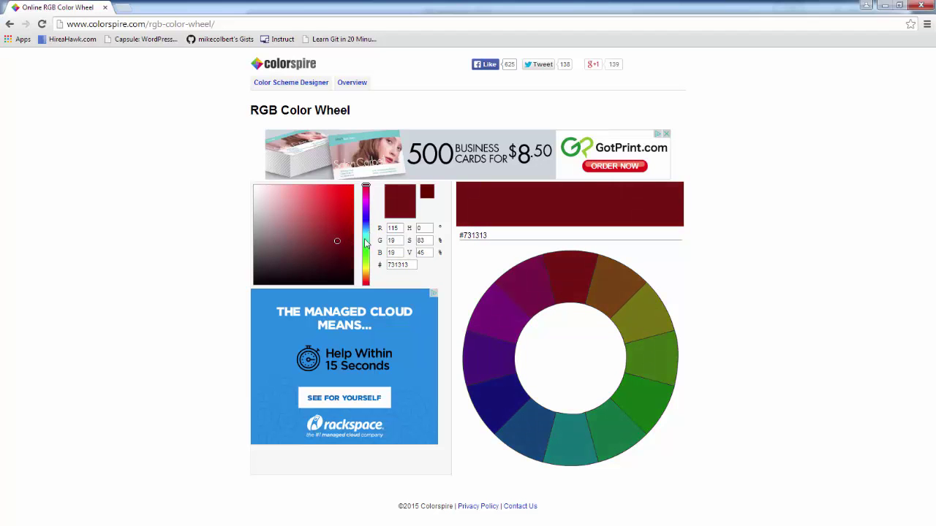
- Pick the green #13735D in the colour wheel and use it as RGB(19, 115, 93) for the averages row's font in Excel
{"action": "left_click", "coordinate": [366, 242]}
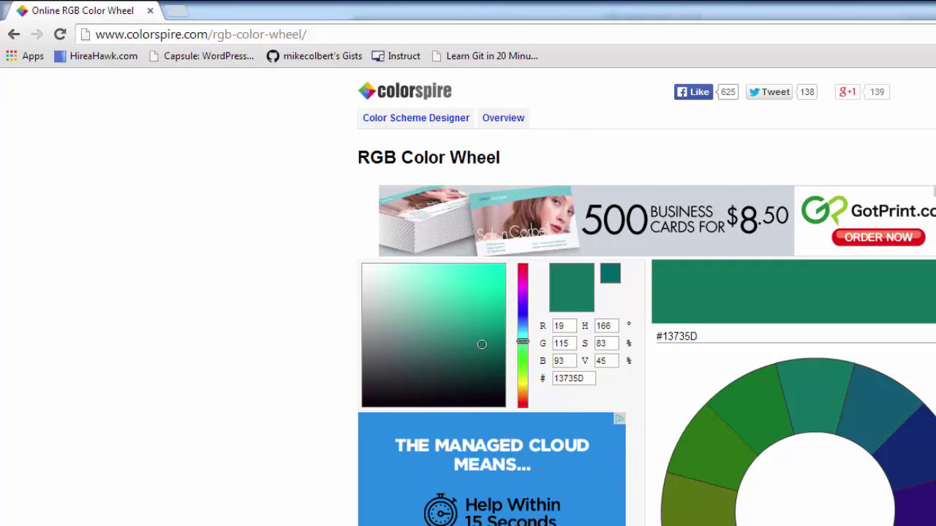
{"action": "key", "text": "alt+Tab"}
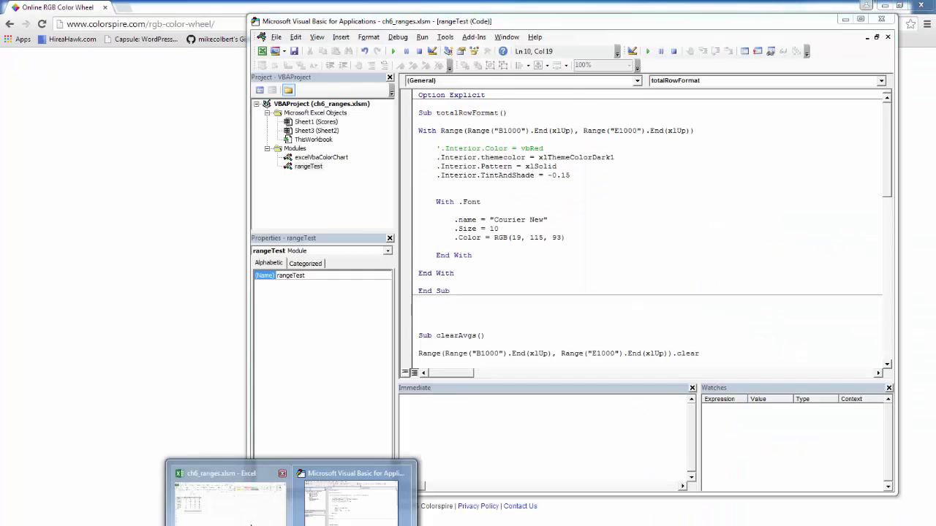
{"action": "left_click", "coordinate": [209, 491]}
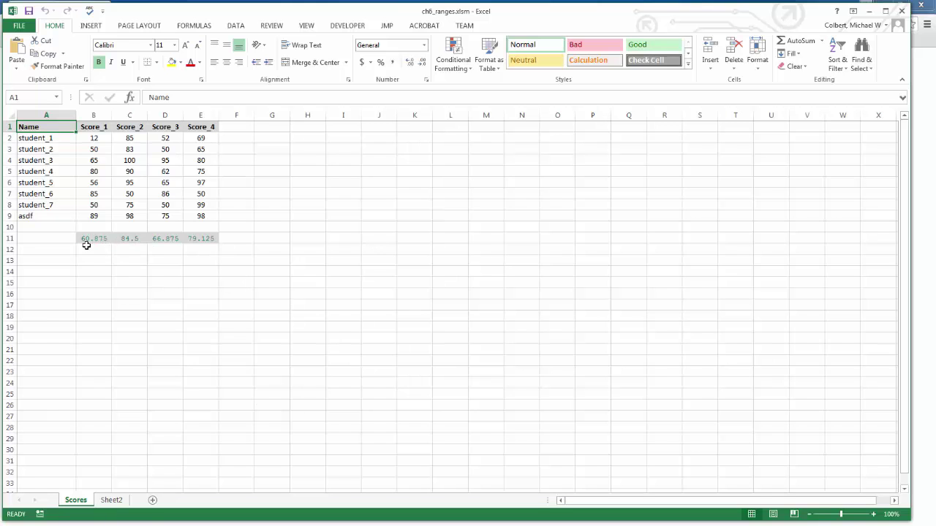
- Compare the Interior.Color RGB value and the font colour lines in totalRowFormat with the colour chart on Sheet2
{"action": "key", "text": "alt+Tab"}
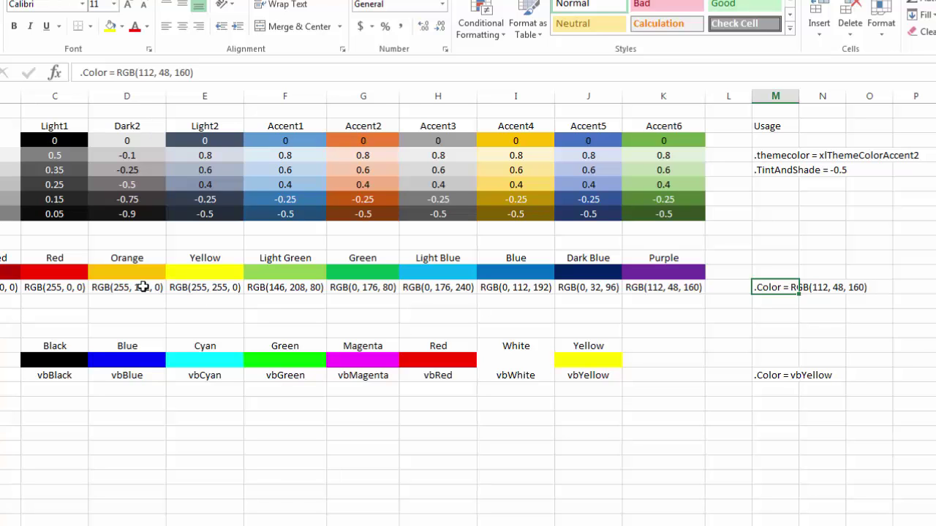
{"action": "key", "text": "alt+F11"}
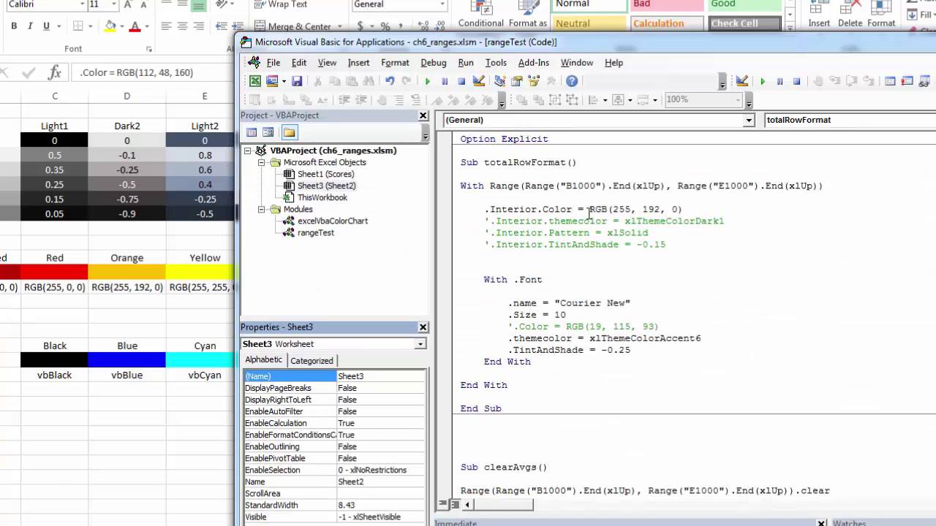
{"action": "left_click_drag", "start_coordinate": [587, 209], "coordinate": [683, 209]}
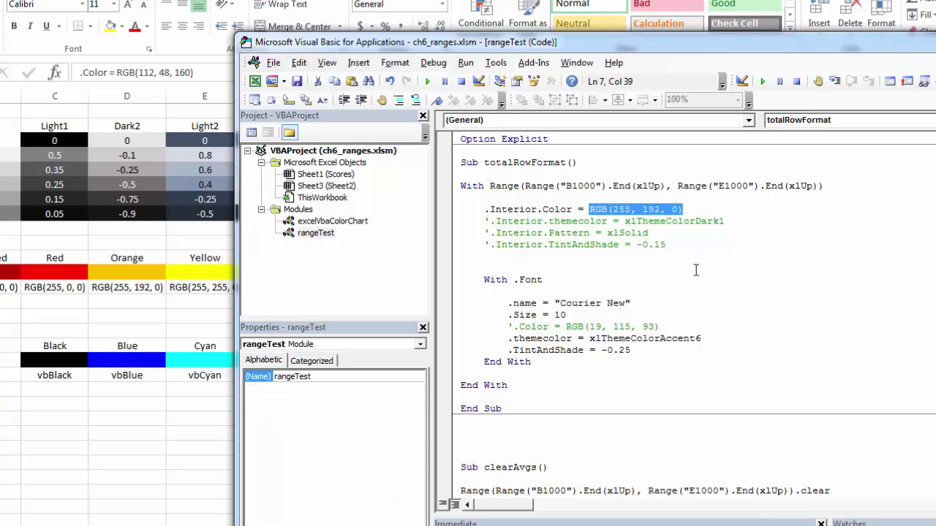
{"action": "left_click", "coordinate": [696, 270]}
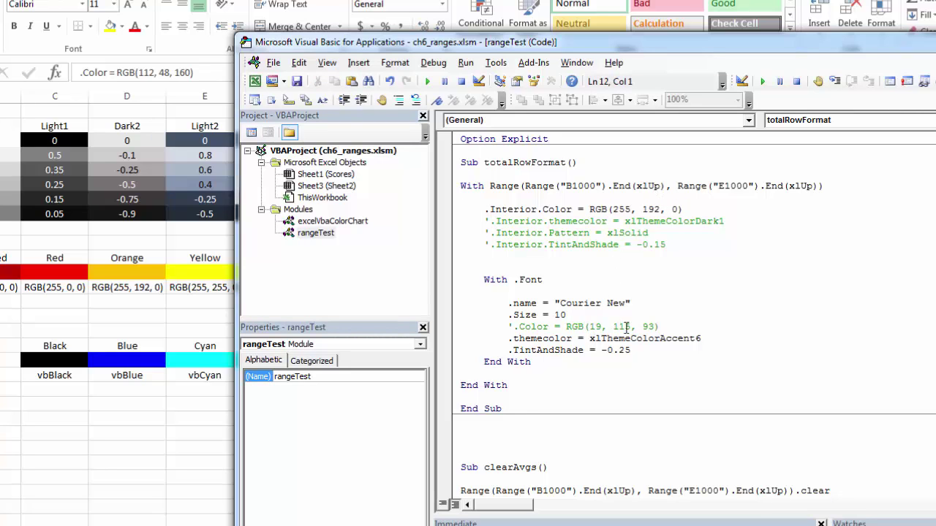
{"action": "key", "text": "alt+F11"}
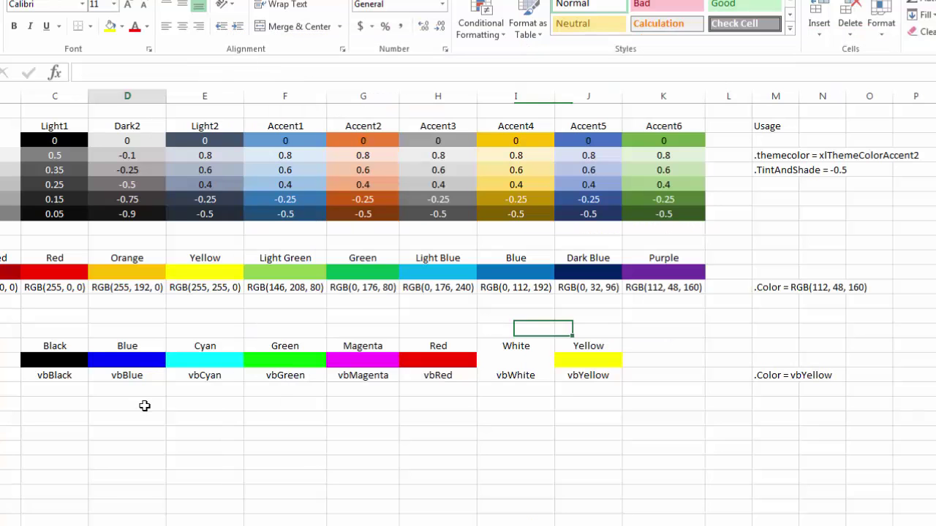
{"action": "left_click", "coordinate": [144, 404]}
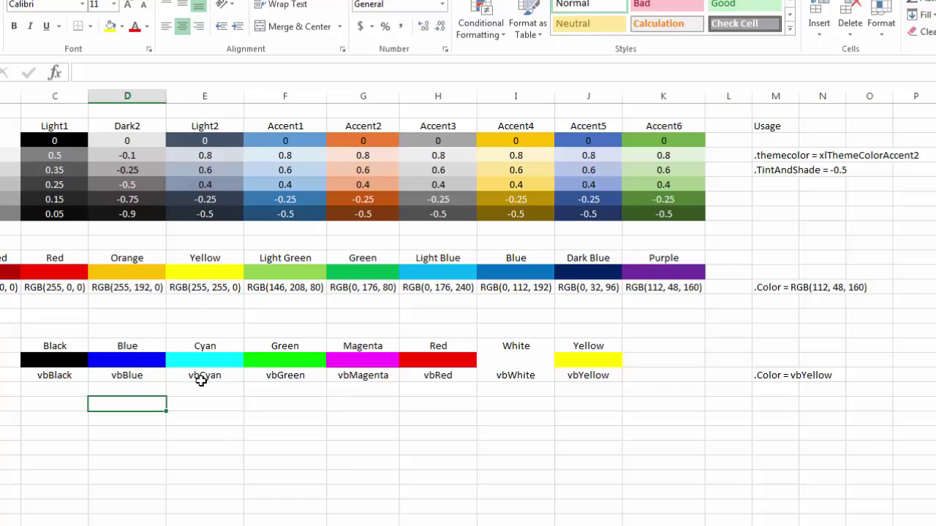